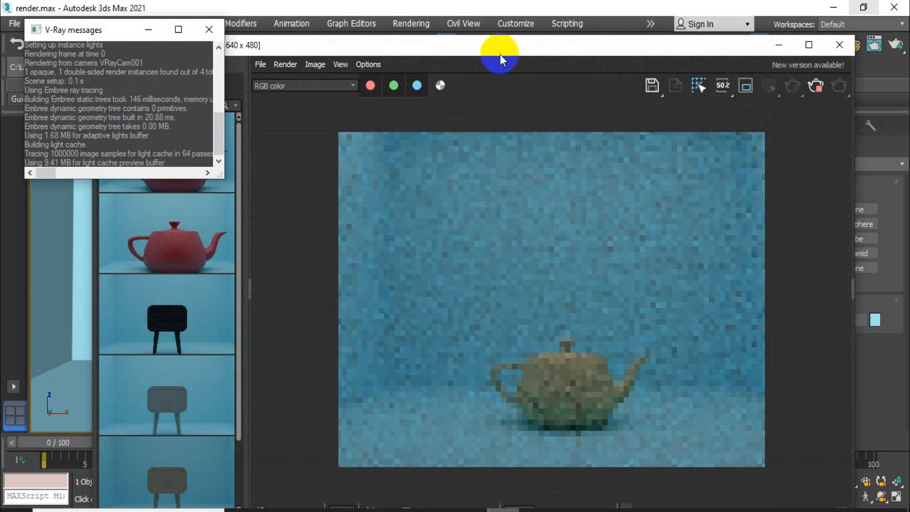
- Bring the frame buffer forward, make rendering follow the pointer over the teapot, and review the test resolution percentages
click(498, 48)
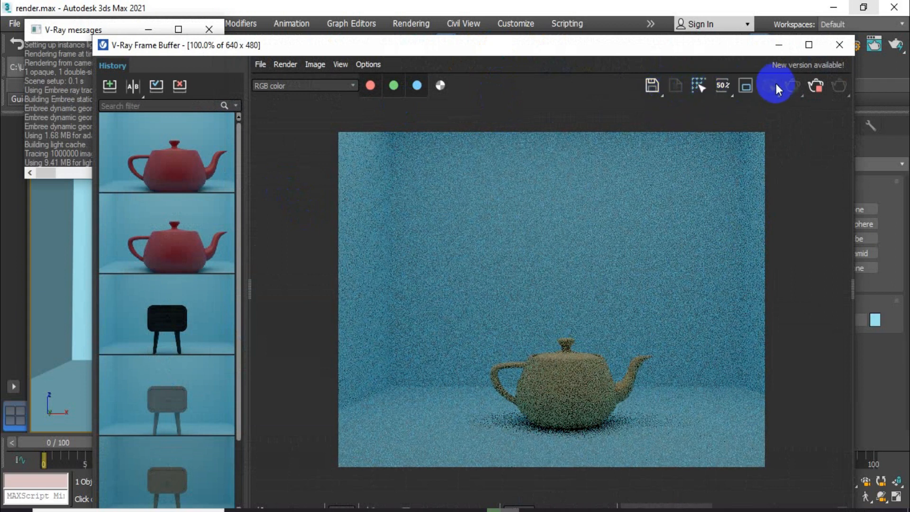
click(701, 88)
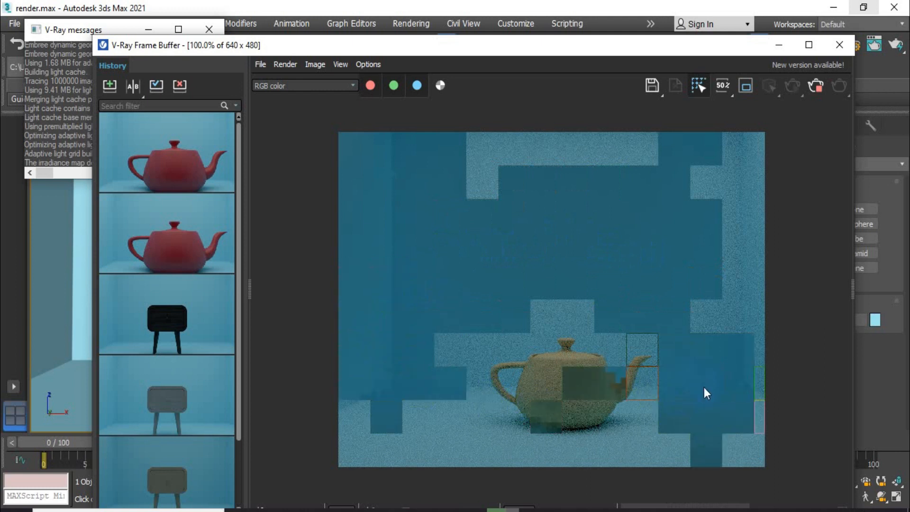
click(609, 395)
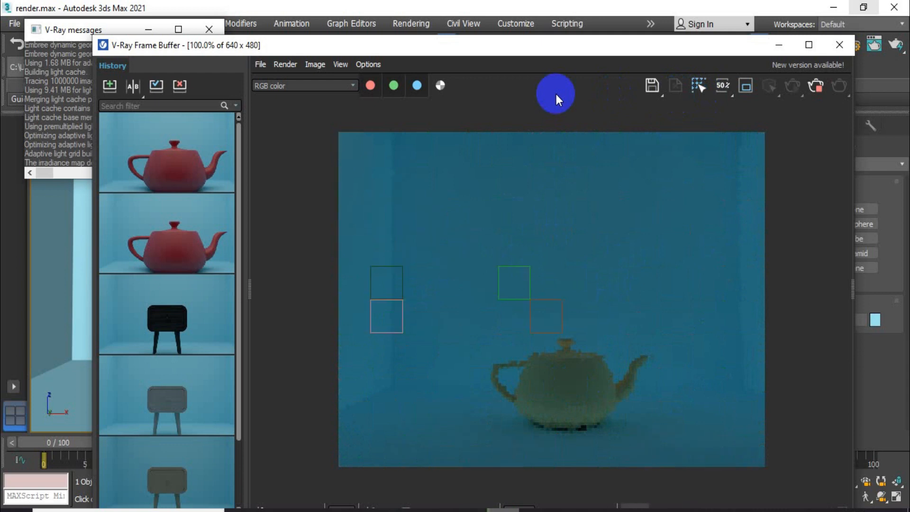
click(724, 87)
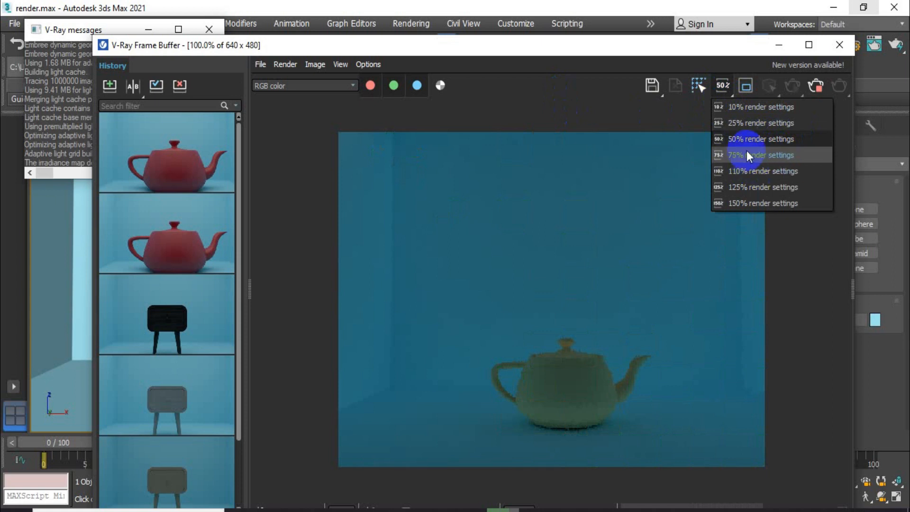
click(724, 87)
- Outline a render region over the teapot's handle and half of its body, and turn region rendering off again
click(745, 87)
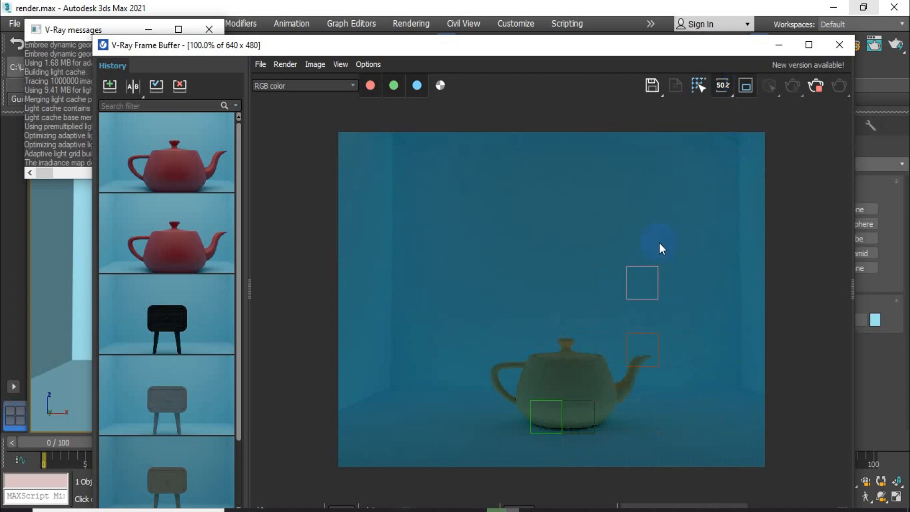
drag(438, 265, 579, 447)
click(561, 381)
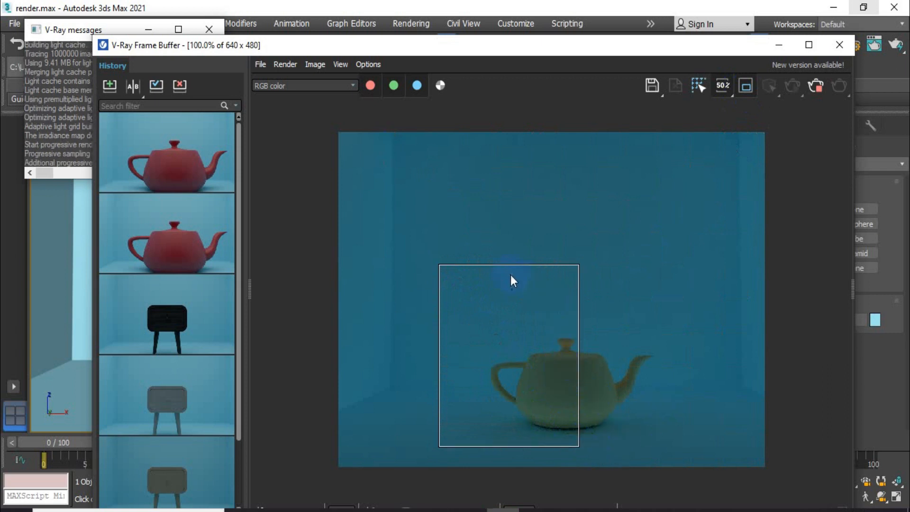
click(538, 344)
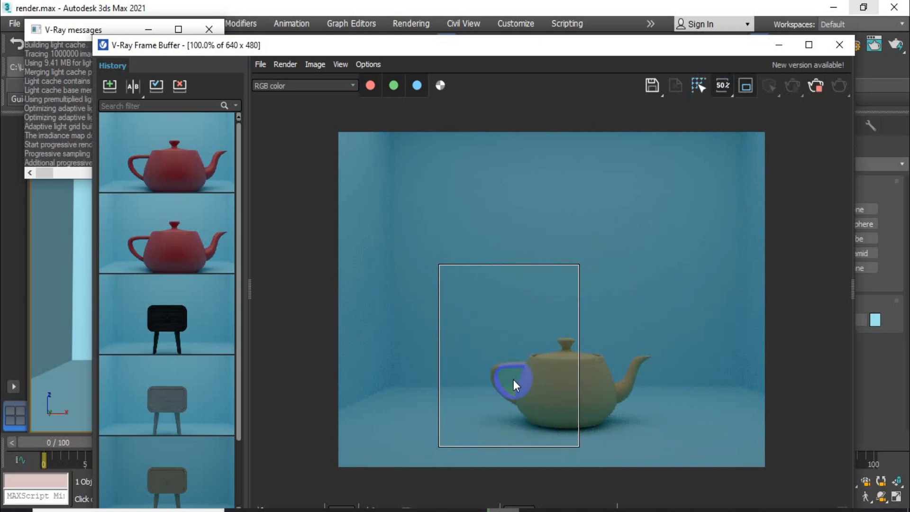
click(744, 86)
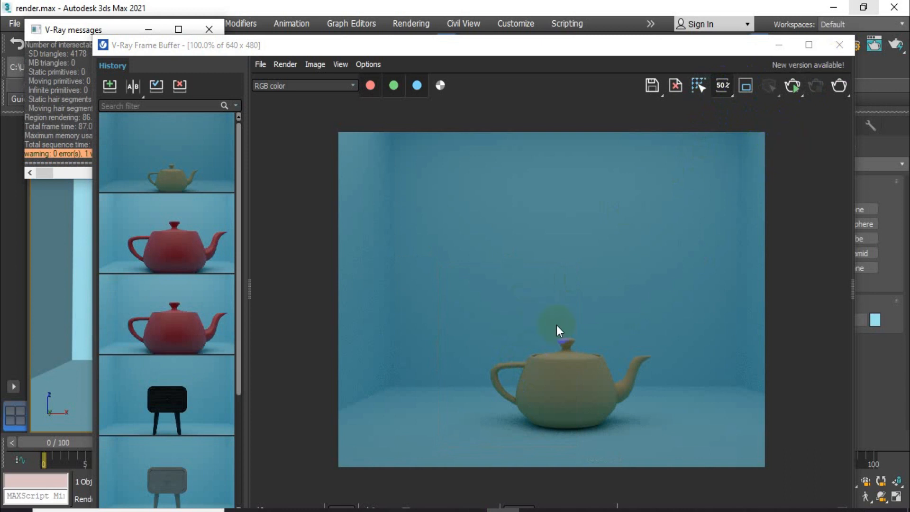
- Check the camera list for interactive rendering and start an interactive render of the teapot scene
click(799, 95)
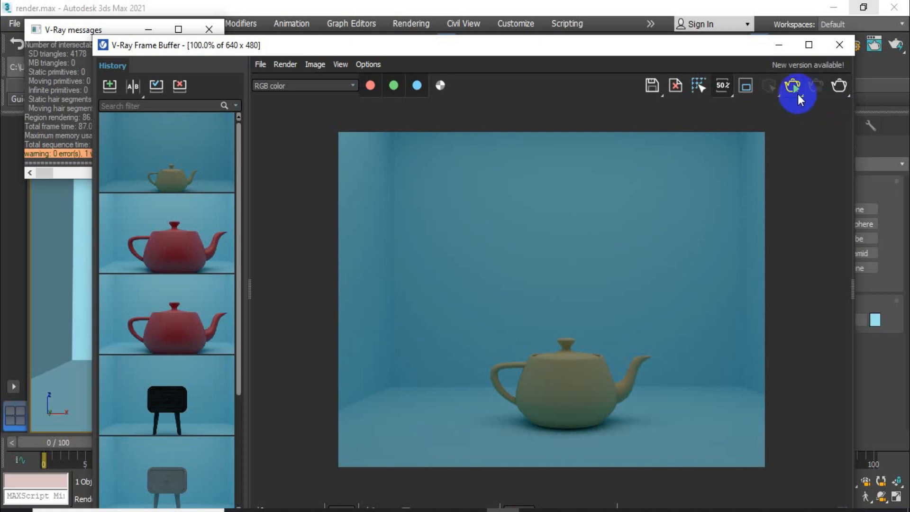
click(798, 94)
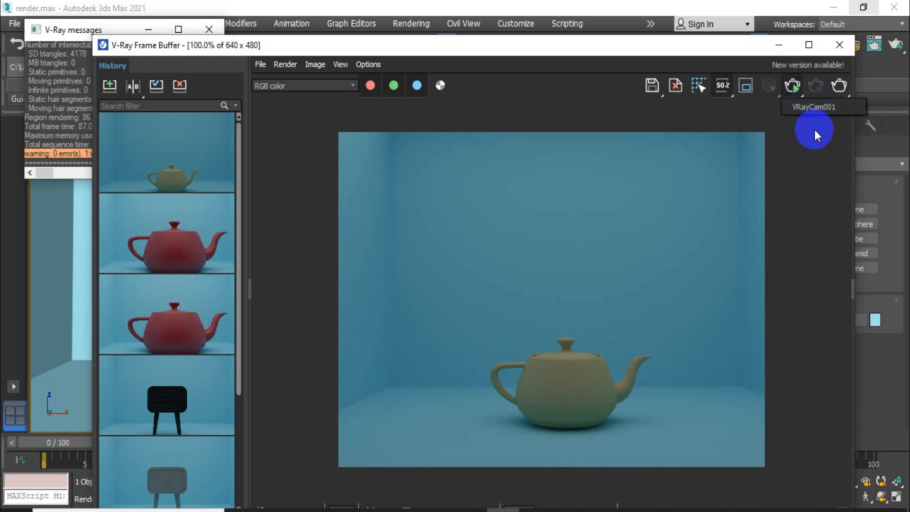
click(788, 178)
click(792, 89)
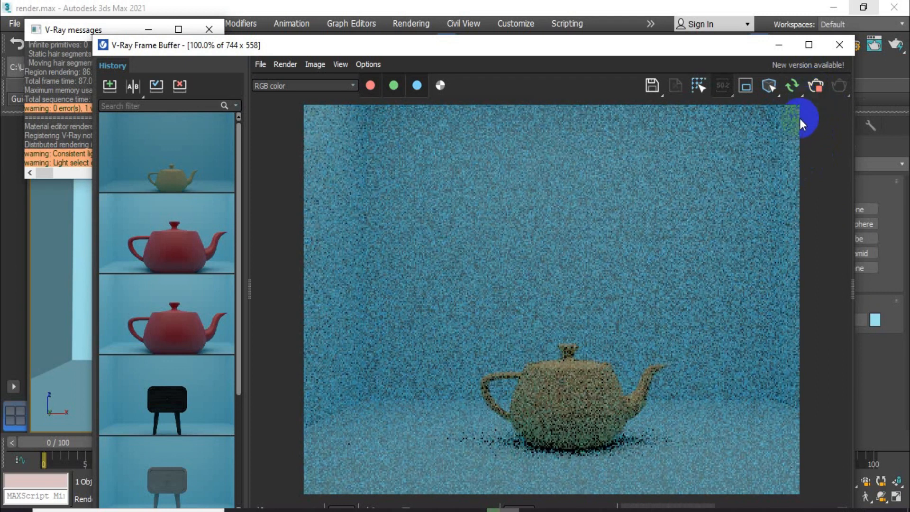
- Switch the interactive render's debug shading to Lighting
click(768, 88)
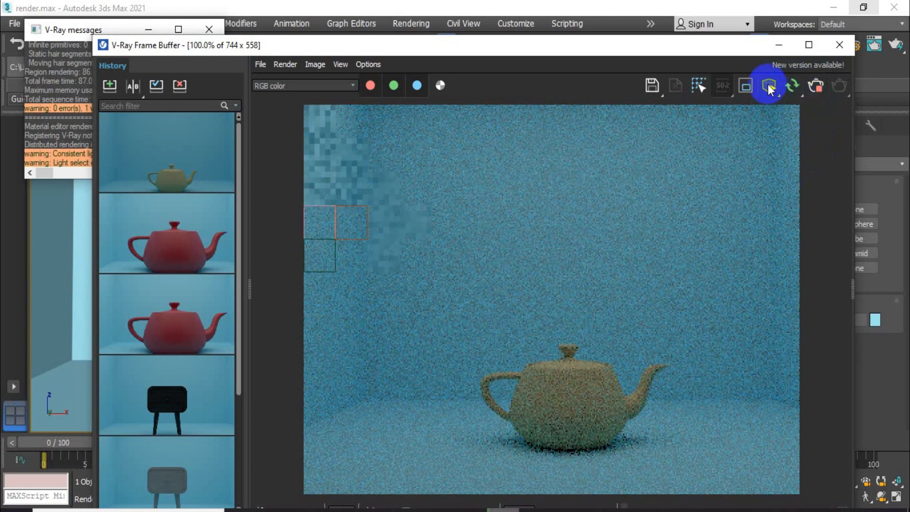
scroll(540, 234, down, 1)
double_click(548, 378)
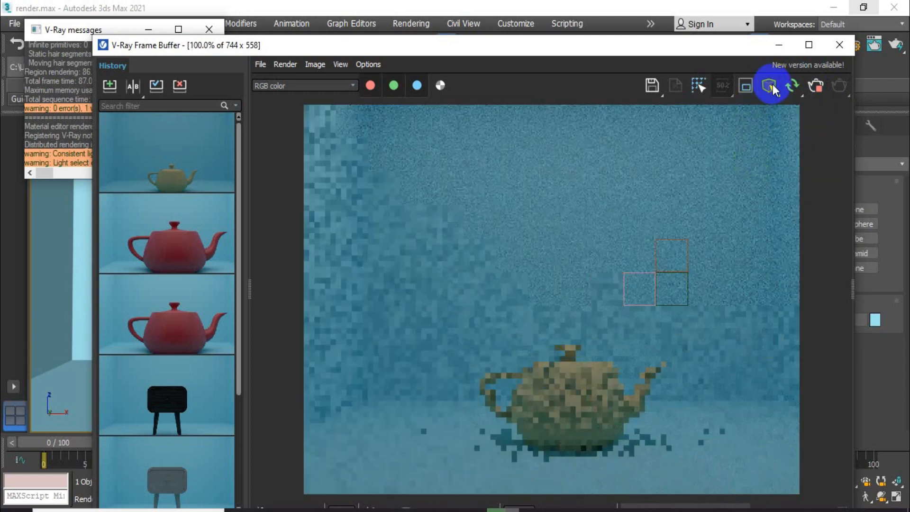
click(772, 89)
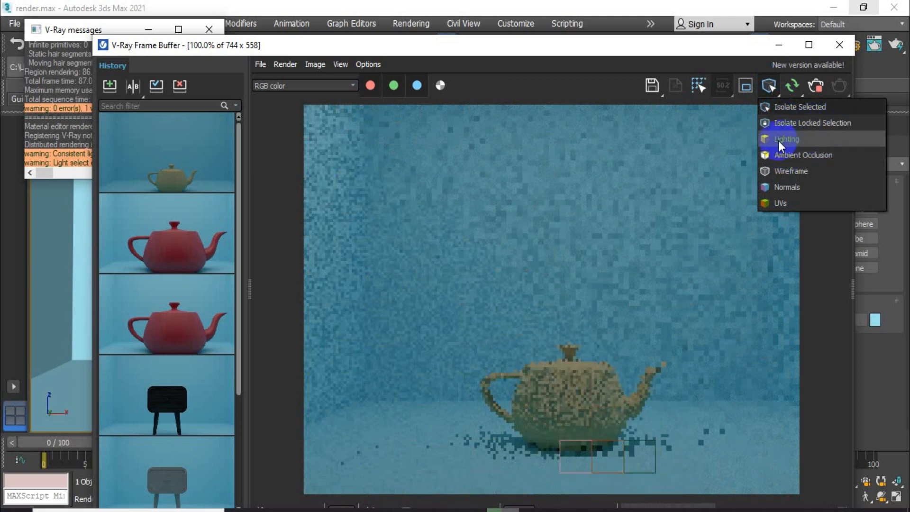
click(792, 140)
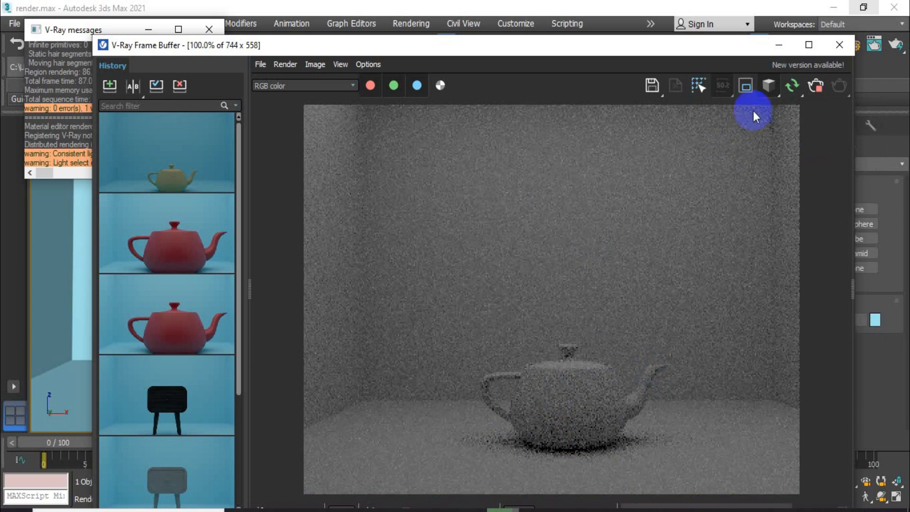
- Change the debug shading to Ambient Occlusion and inspect the teapot render
click(769, 90)
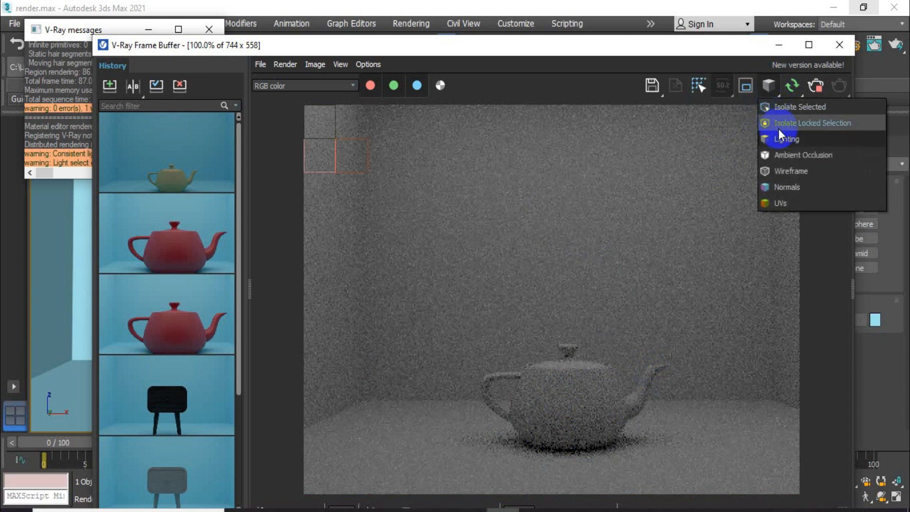
click(806, 156)
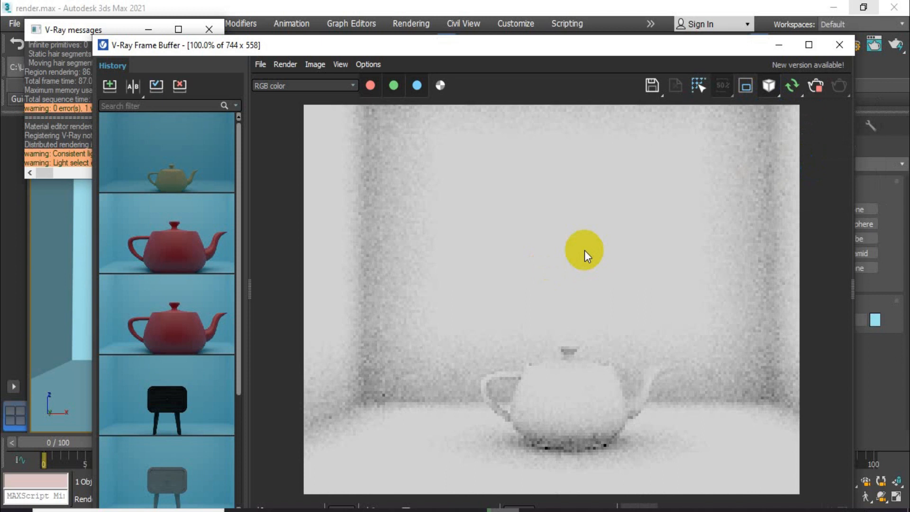
scroll(544, 332, down, 1)
scroll(546, 348, up, 1)
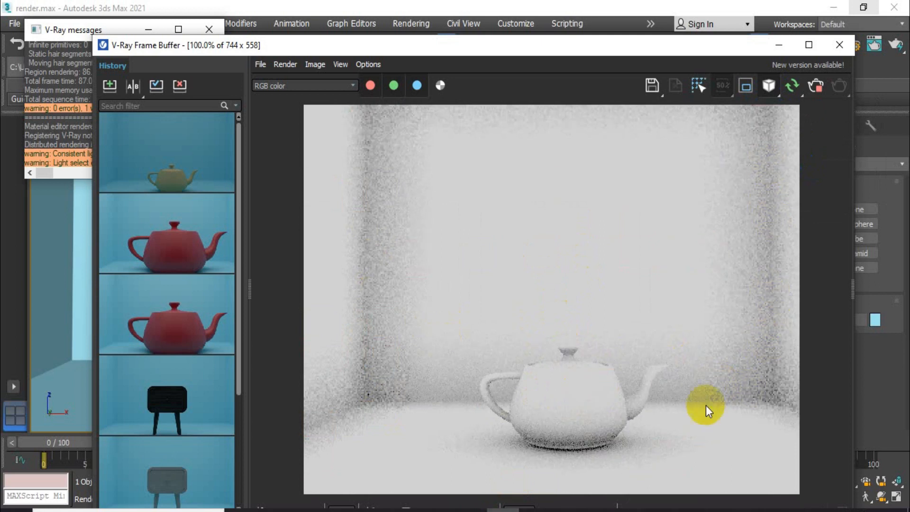
click(799, 346)
- Change the debug shading to Wireframe and inspect the teapot's mesh up close at 200%
click(788, 89)
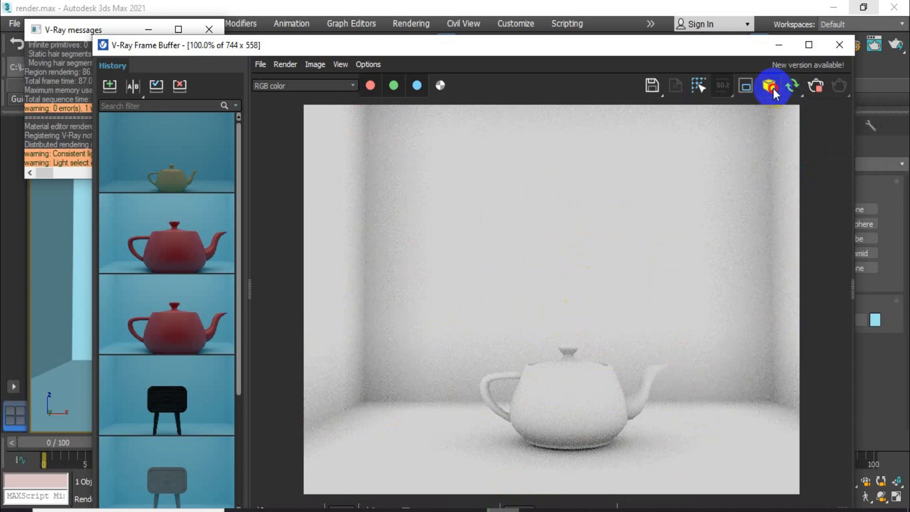
click(773, 88)
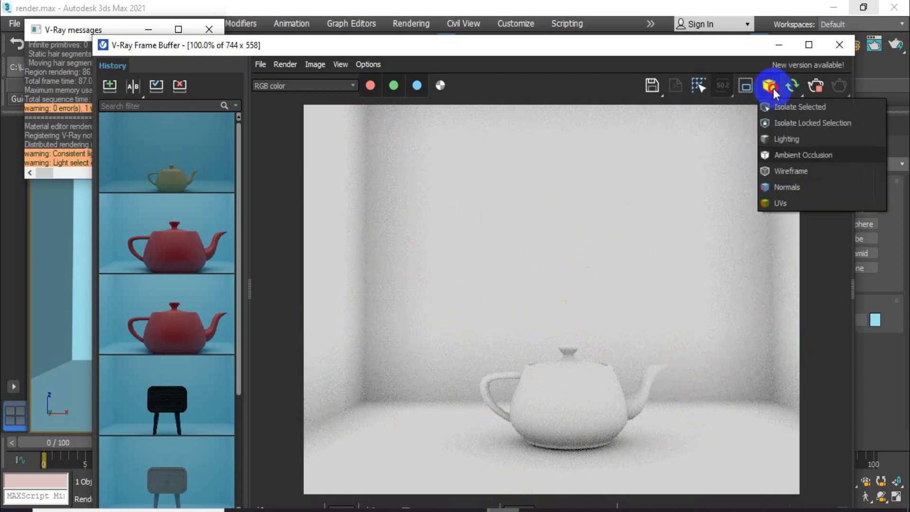
click(796, 170)
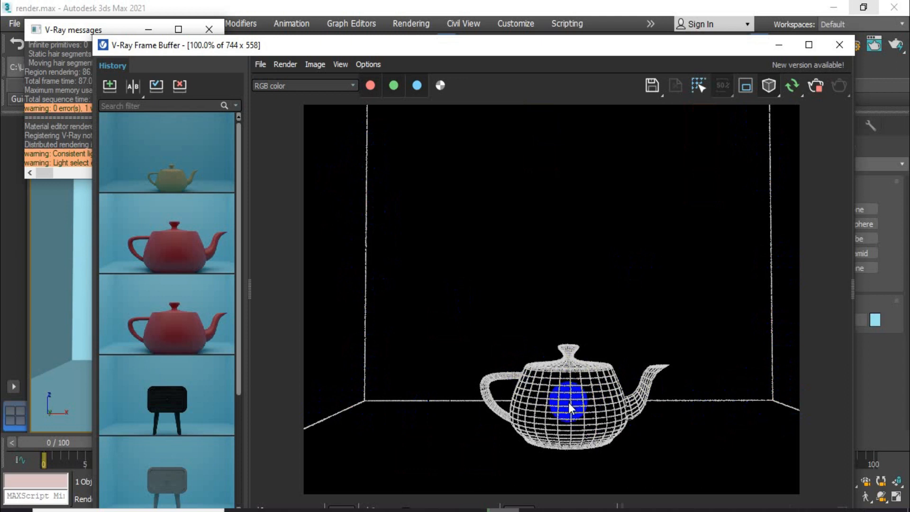
scroll(569, 407, up, 1)
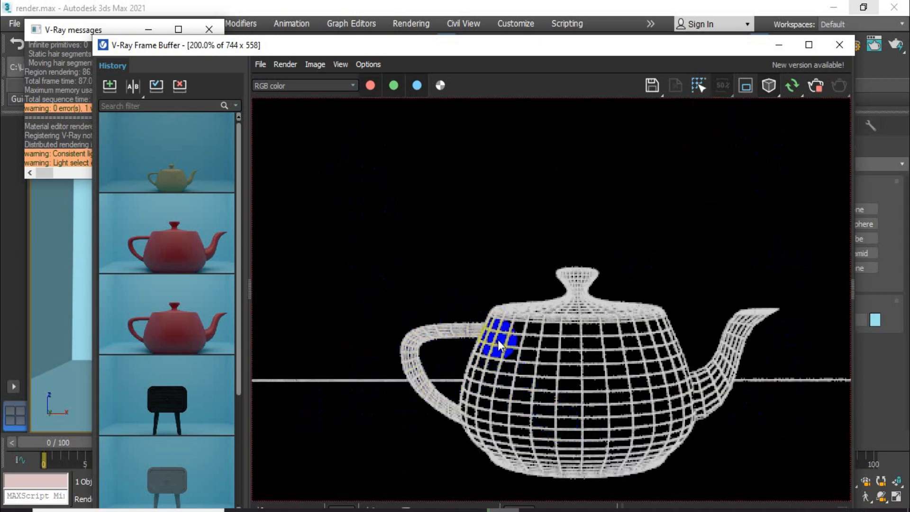
scroll(552, 327, down, 1)
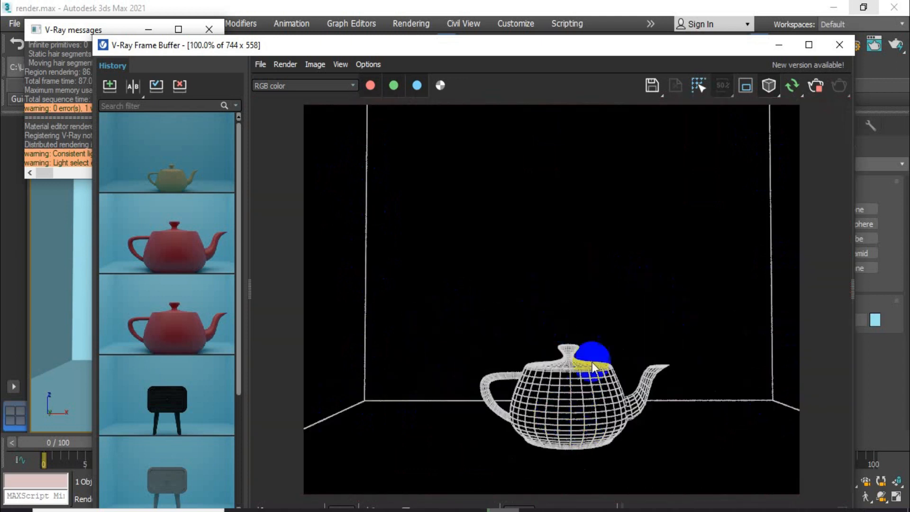
- Change the debug shading to Normals, and stop and restart the interactive render
click(769, 93)
click(789, 188)
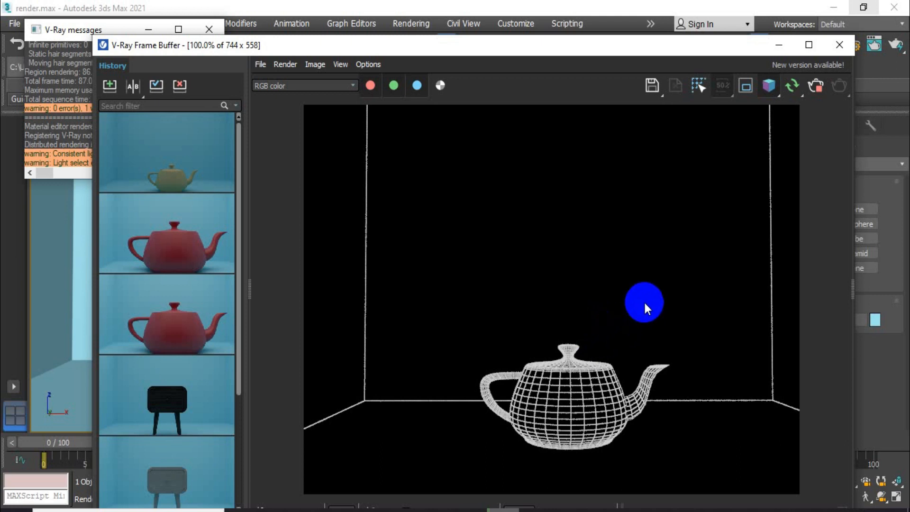
click(816, 90)
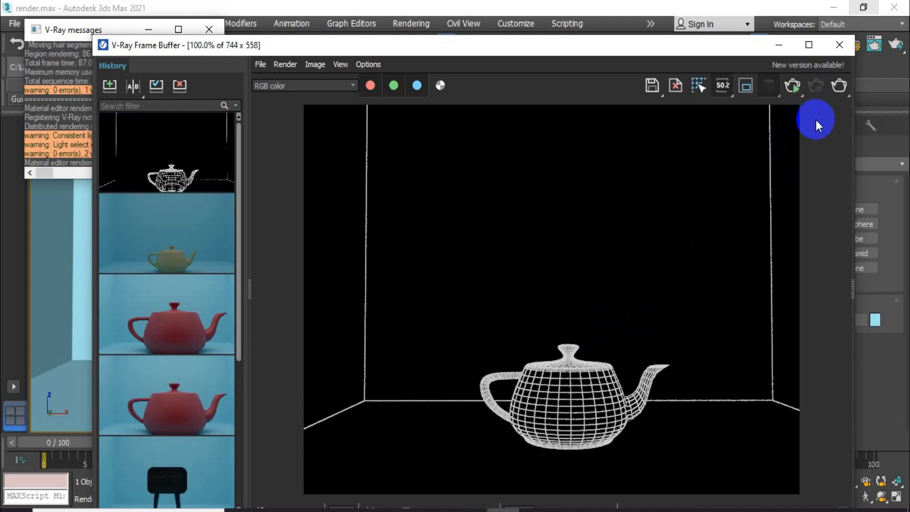
click(797, 86)
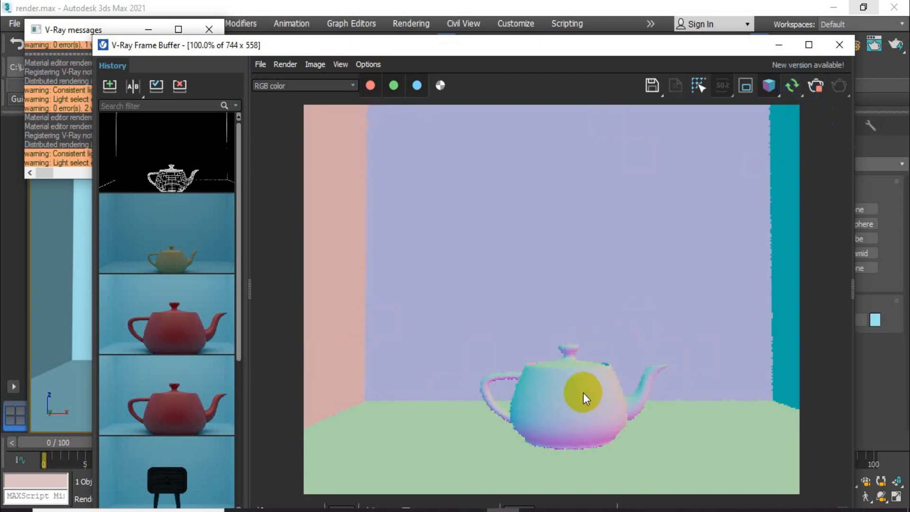
- Change the debug shading of the running interactive render to UVs
click(768, 88)
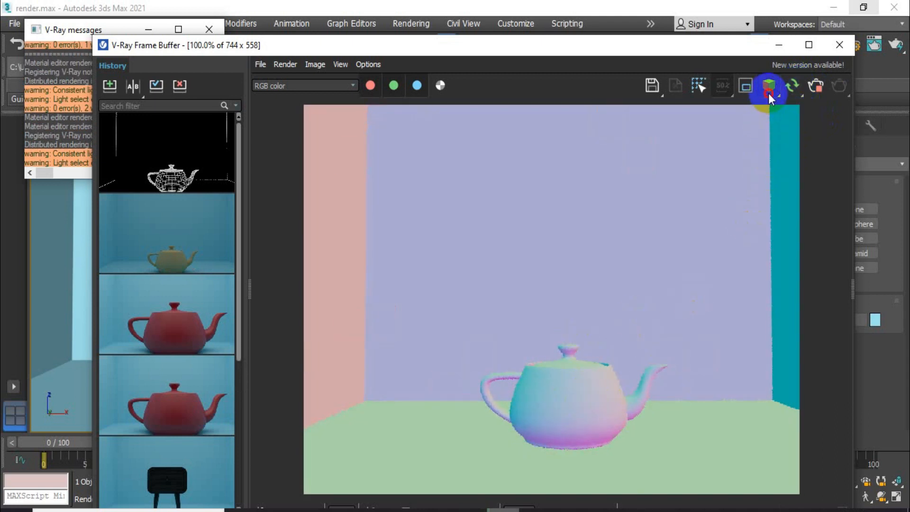
click(782, 203)
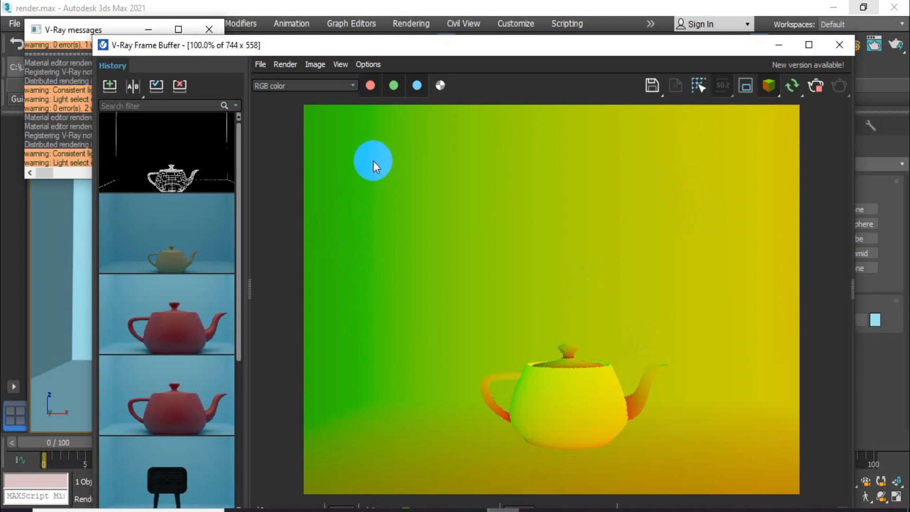
- Set the debug shading to Isolate Selected for the teapot, and stop and restart the interactive render
click(768, 91)
click(780, 109)
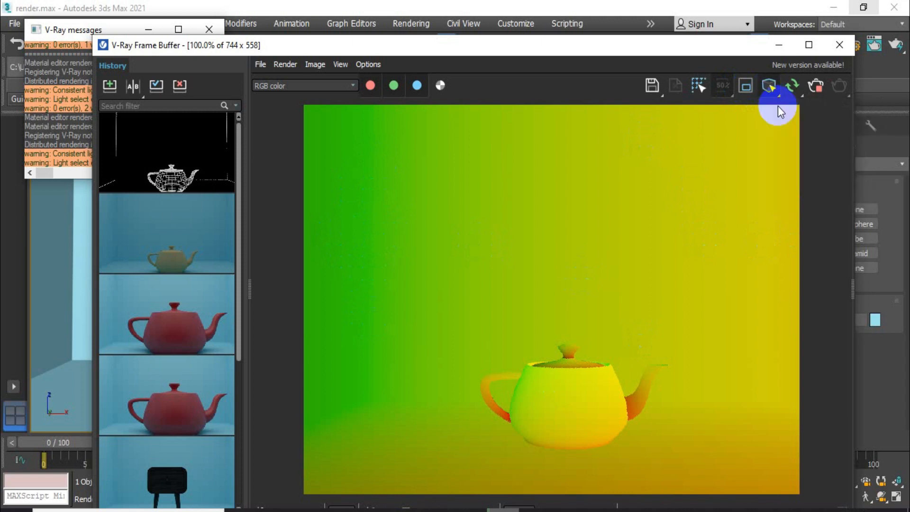
click(775, 97)
click(787, 108)
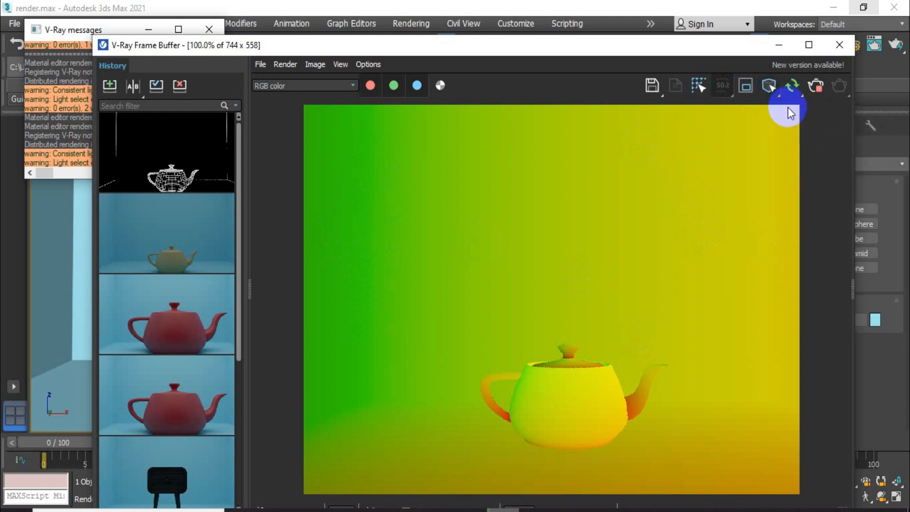
click(772, 100)
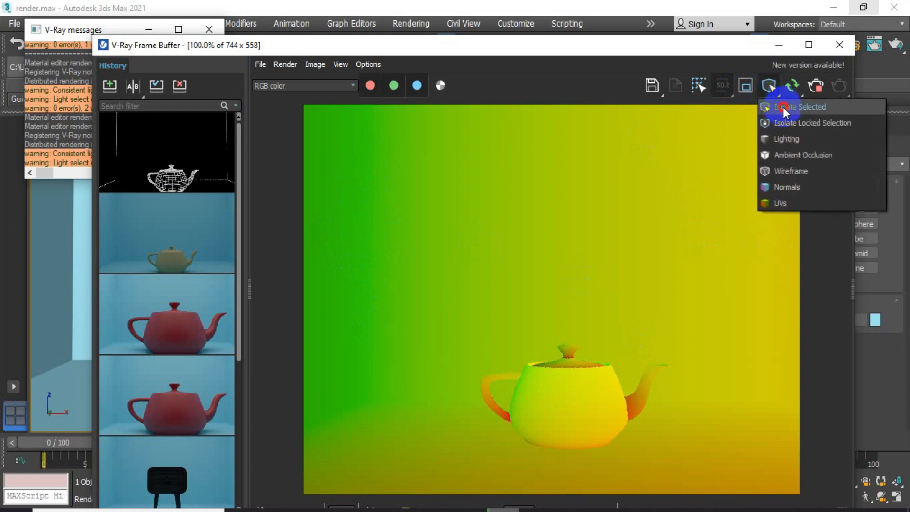
click(784, 106)
click(816, 88)
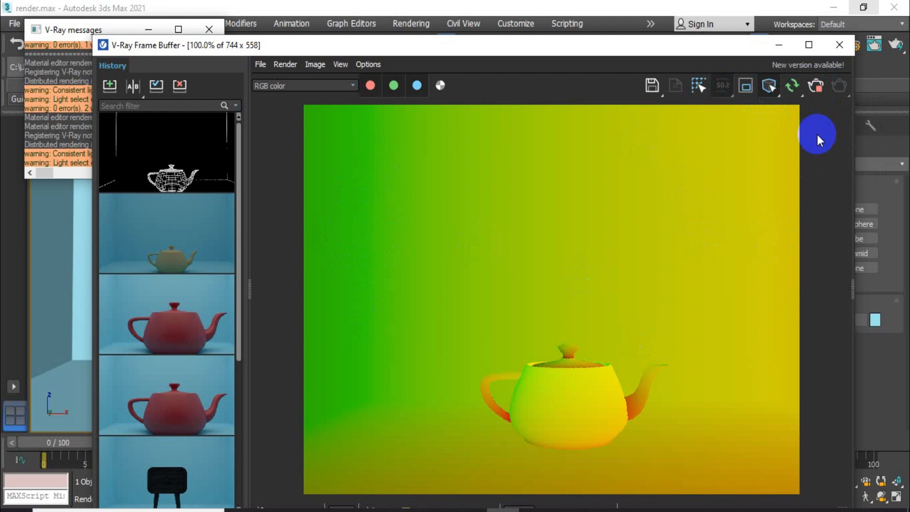
click(816, 86)
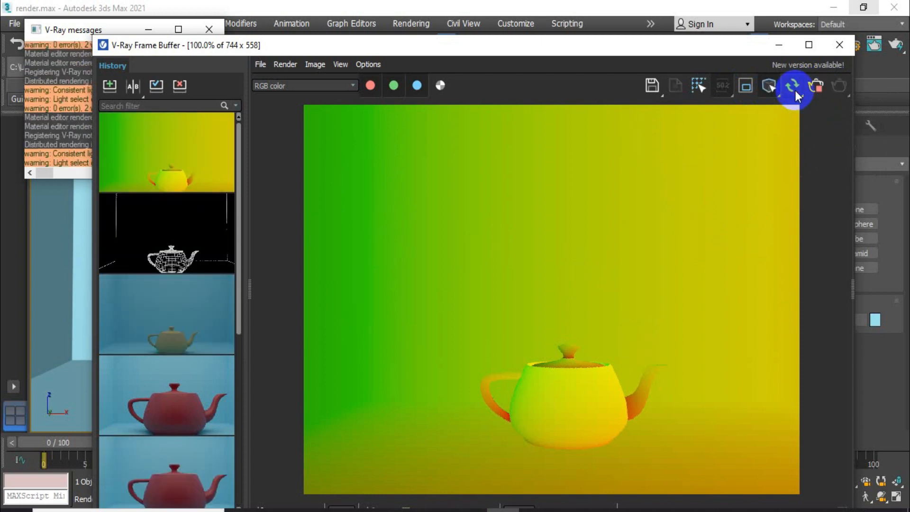
click(795, 93)
- Change the debug shading to Isolate Locked Selection and stop the interactive render
drag(773, 91, 782, 122)
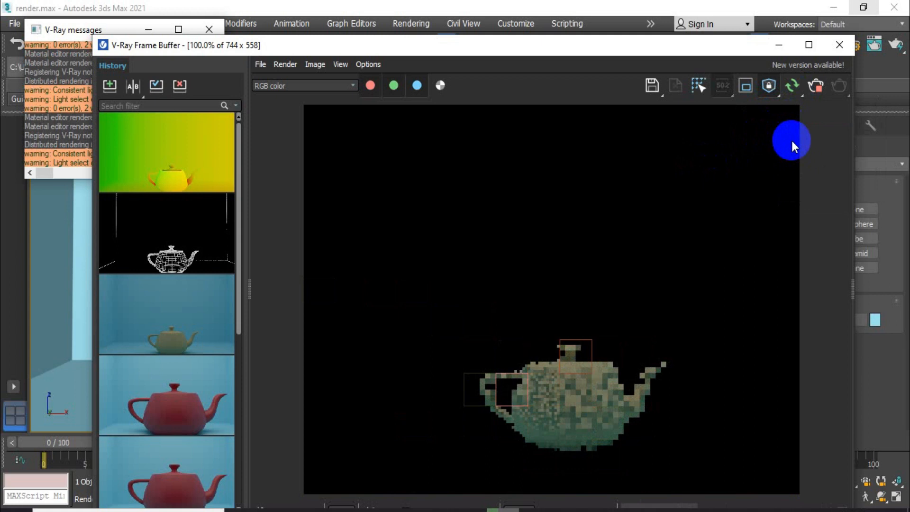
click(817, 87)
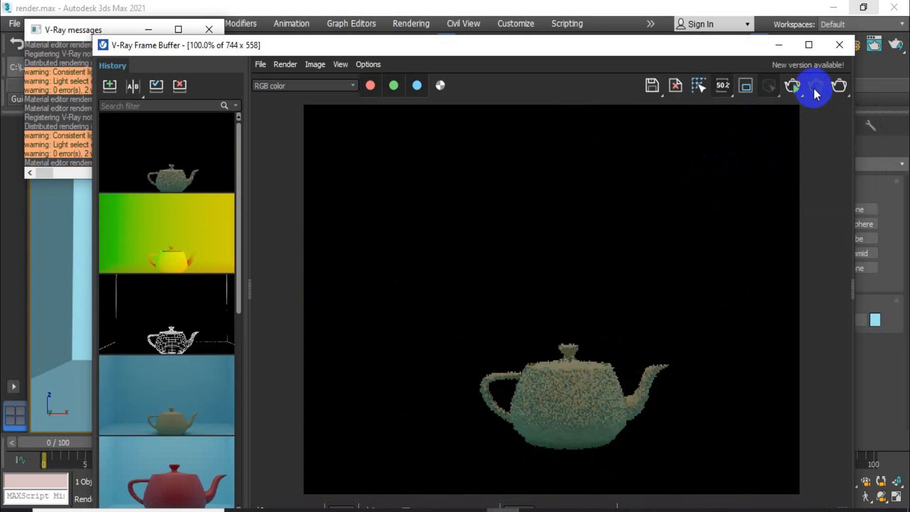
- Restart the interactive render, toggle the Isolate Selected debug shading to bring back the full room scene, and stop the render
click(791, 87)
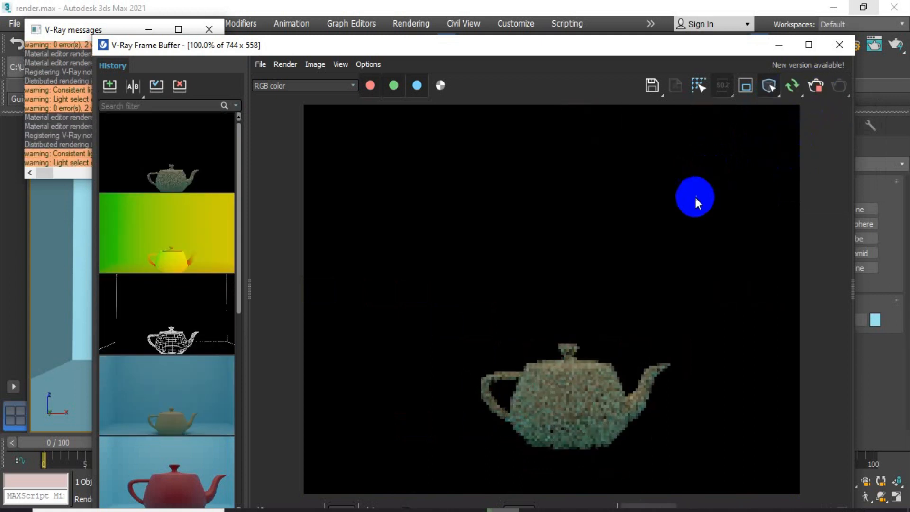
scroll(567, 263, down, 2)
scroll(561, 348, up, 2)
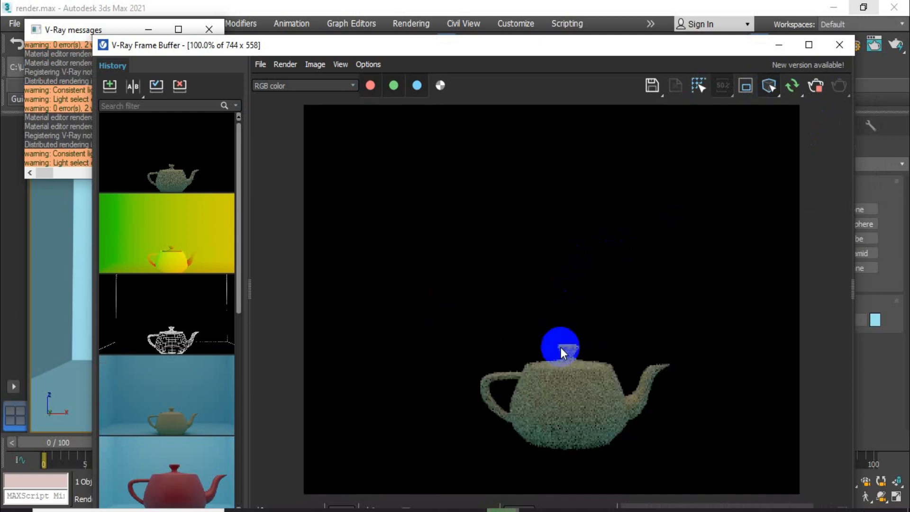
click(770, 86)
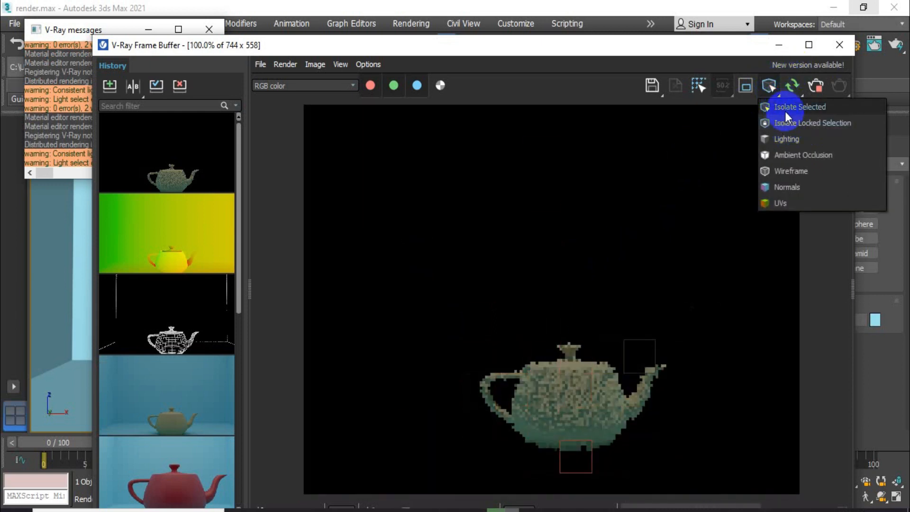
click(781, 109)
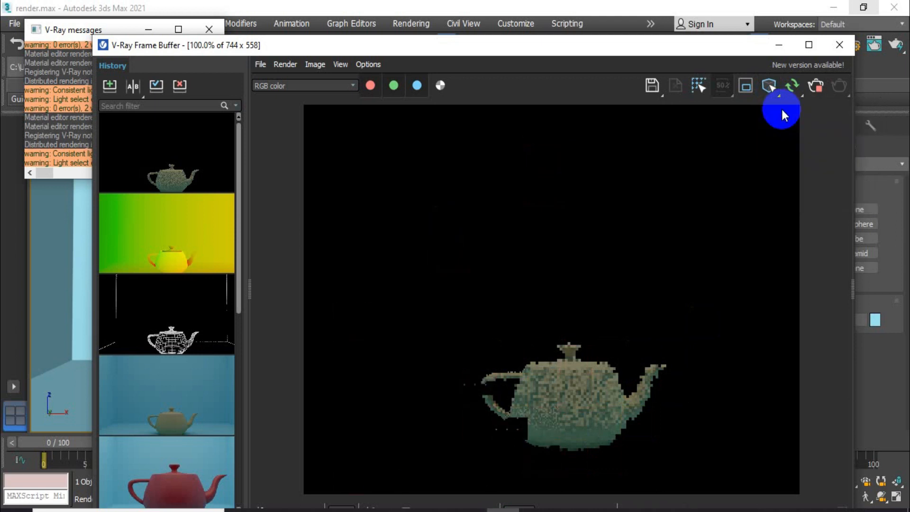
click(614, 180)
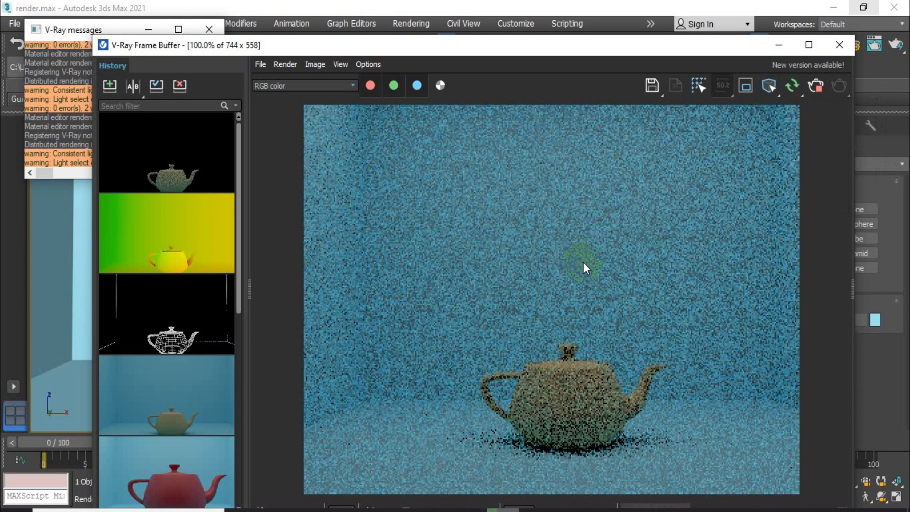
click(776, 97)
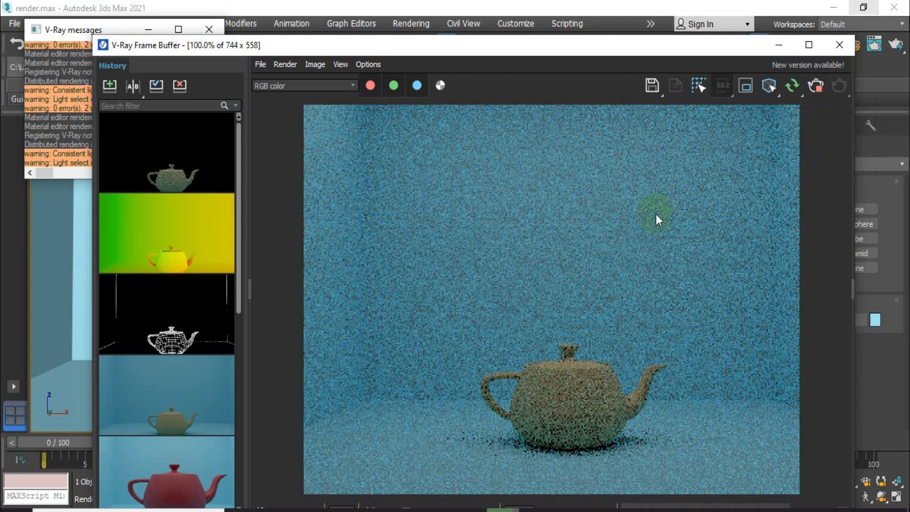
click(815, 87)
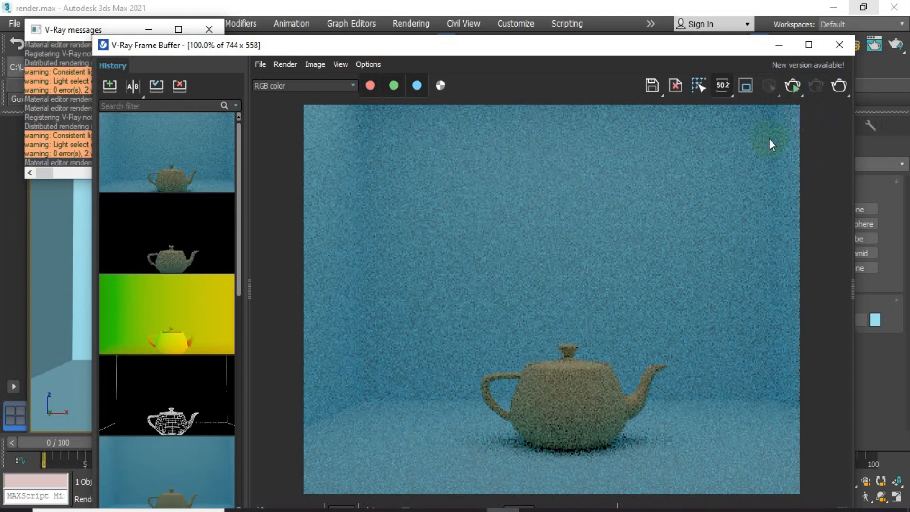
- Open the image-saving dialog for the render, examine the Desktop location and available file formats, and close it without saving
click(653, 89)
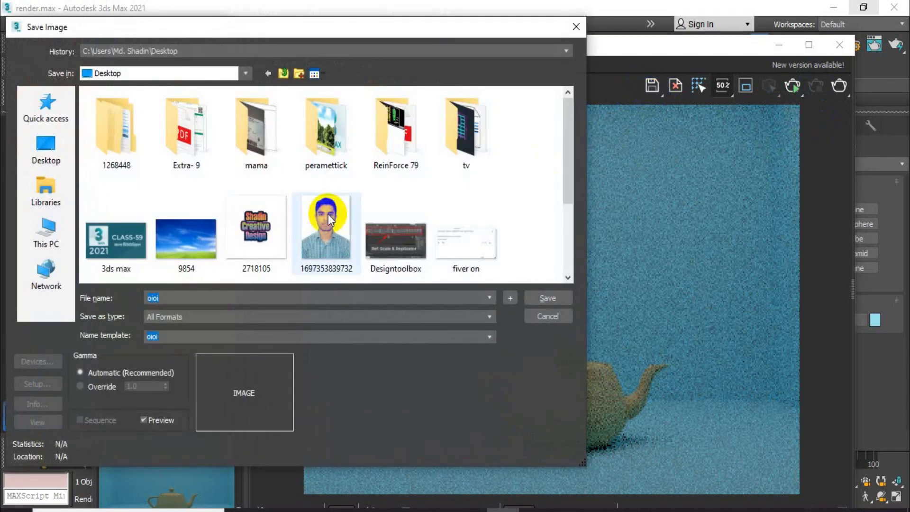
click(42, 148)
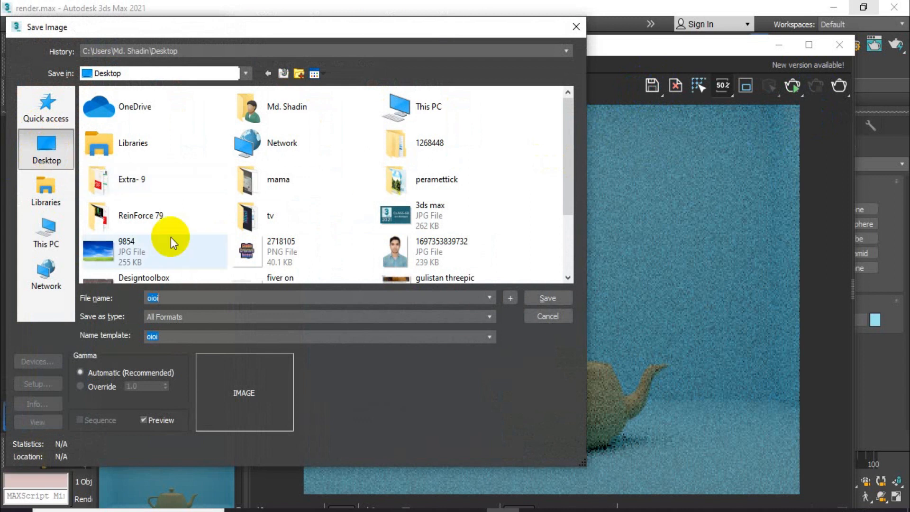
click(236, 321)
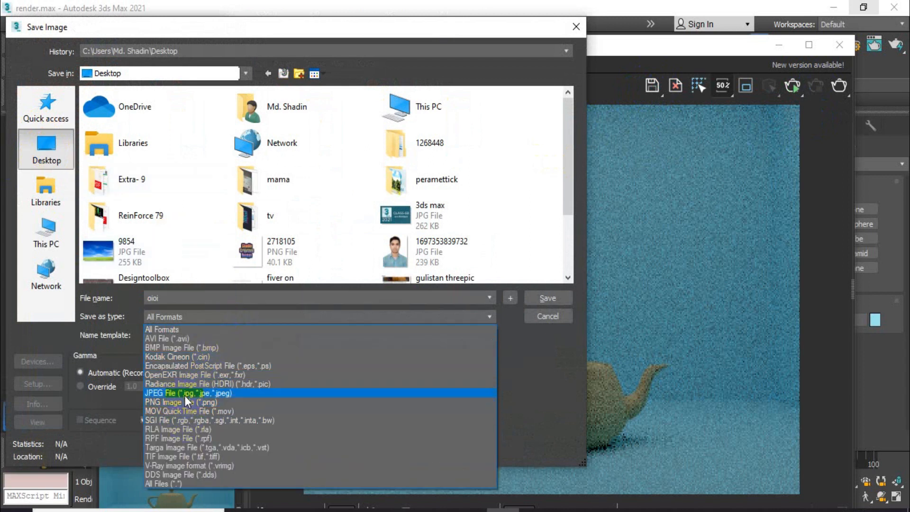
click(526, 362)
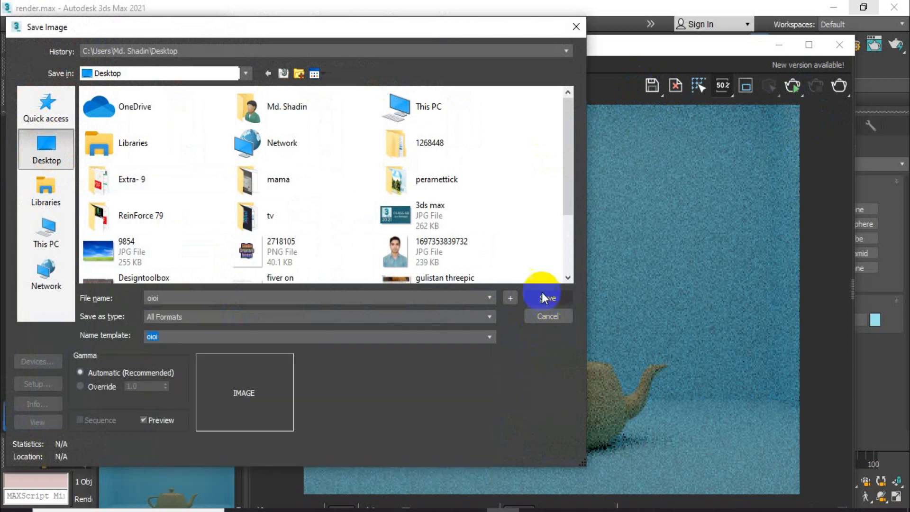
click(574, 27)
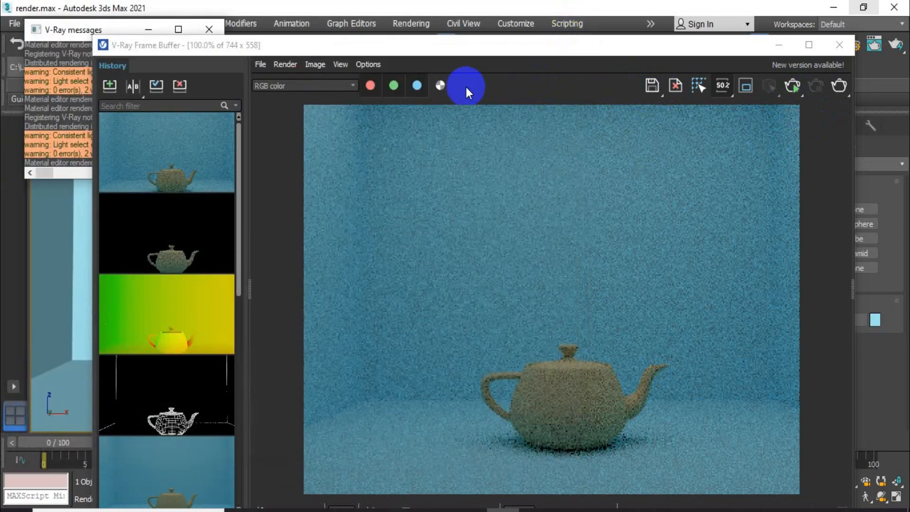